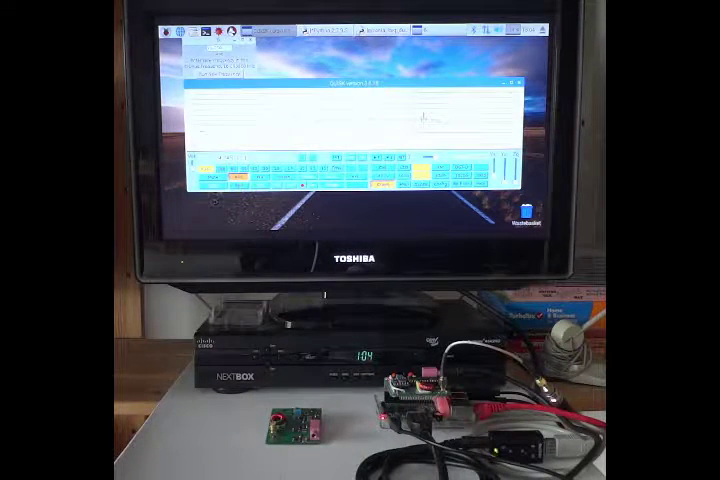
pyautogui.click(343, 31)
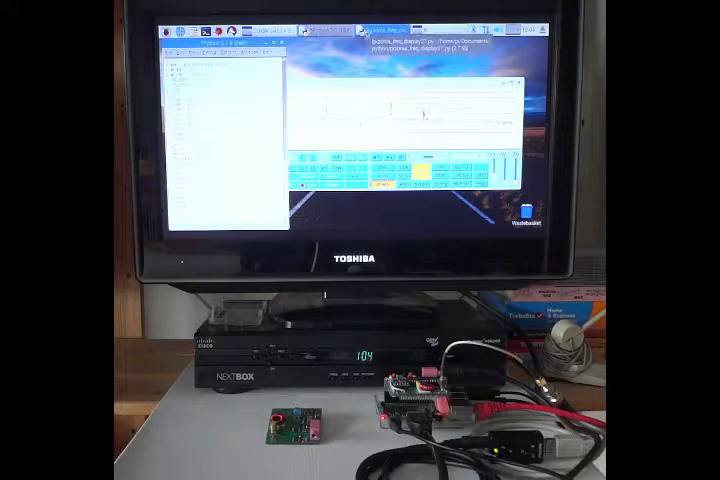
pyautogui.click(366, 31)
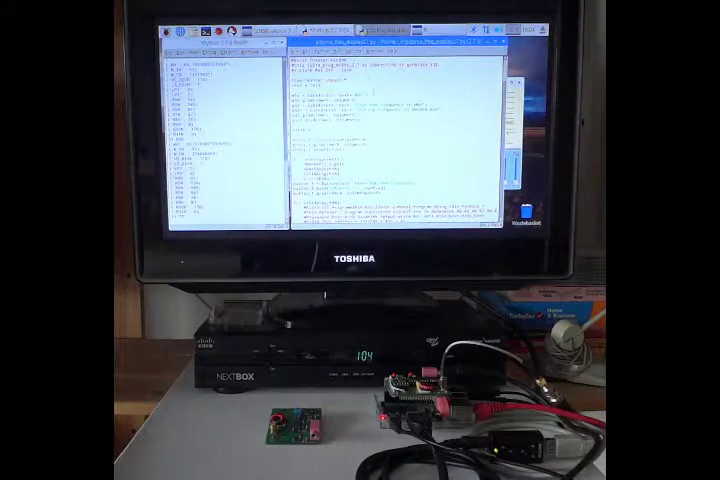
pyautogui.click(268, 31)
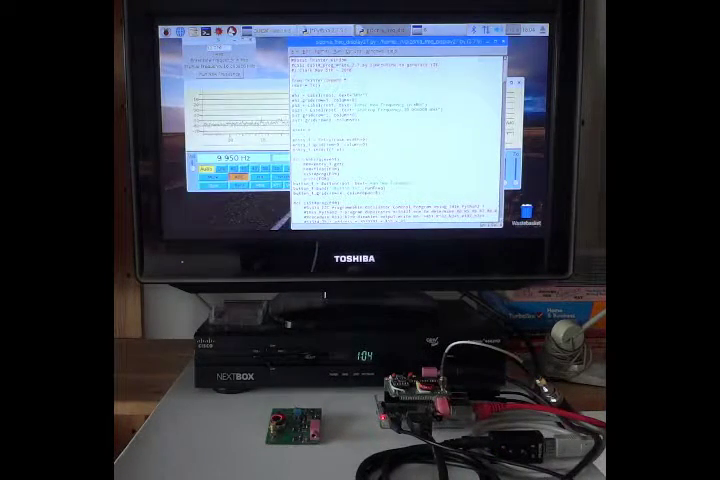
pyautogui.click(272, 31)
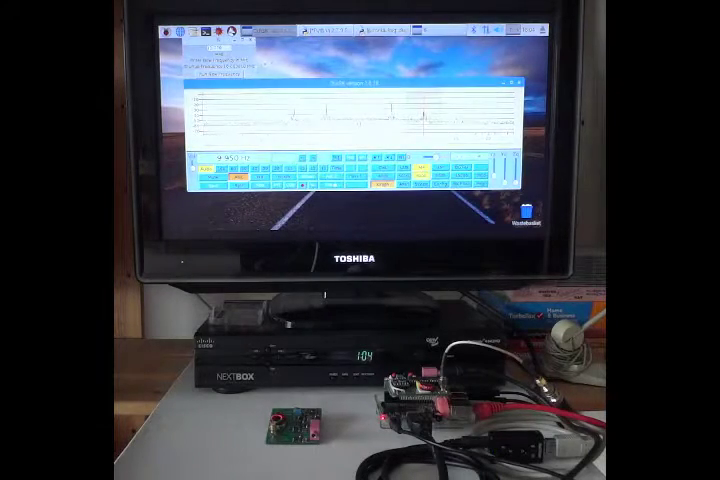